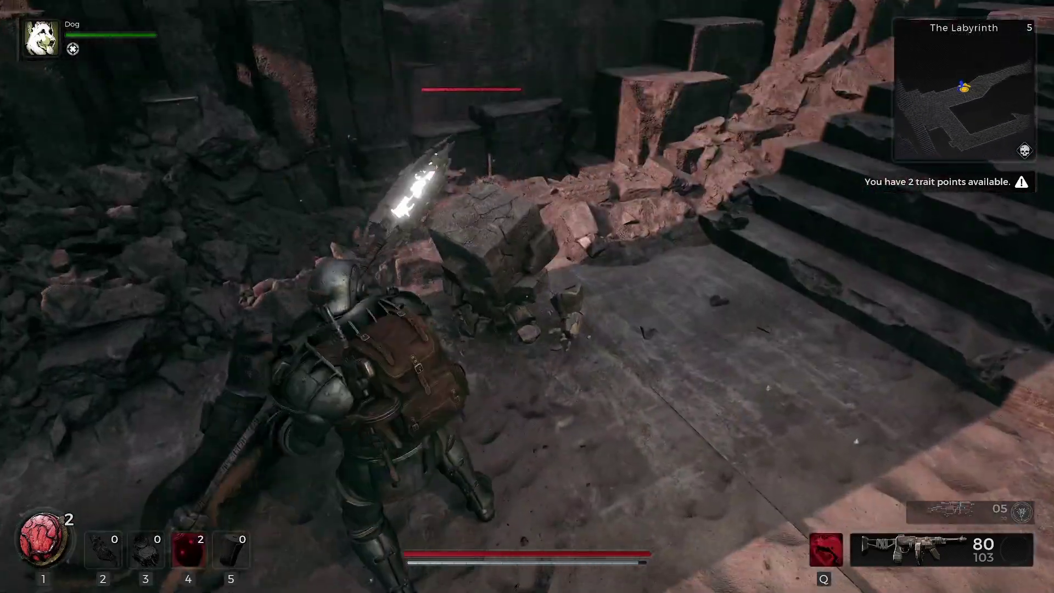
Step: Advance toward the Labyrinth staircase, aiming and firing until the enemies ahead fall
{"action": "key", "text": "w"}
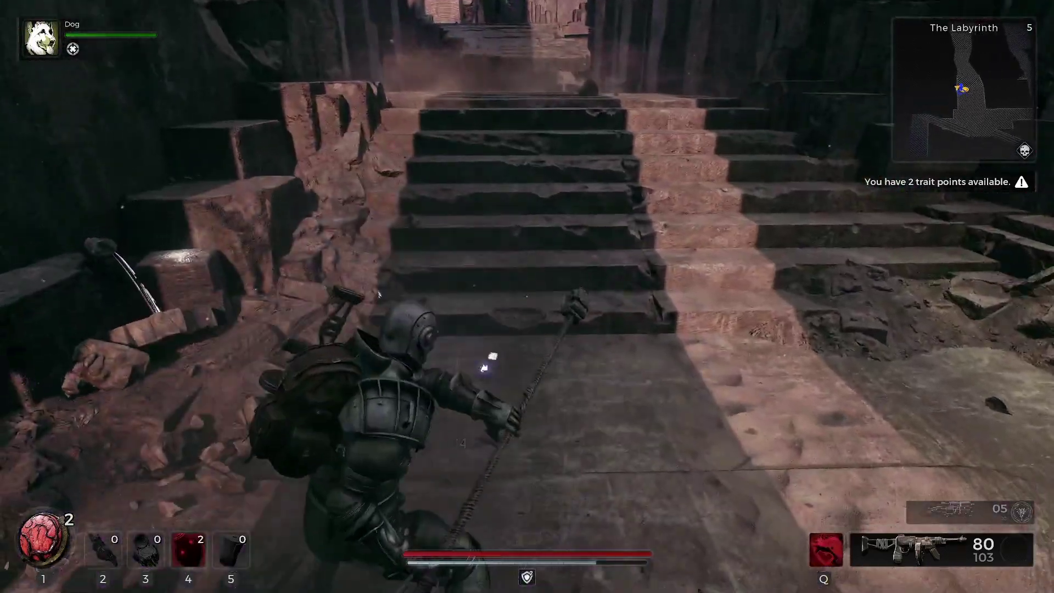
{"action": "key", "text": "w"}
{"action": "key", "text": "w"}
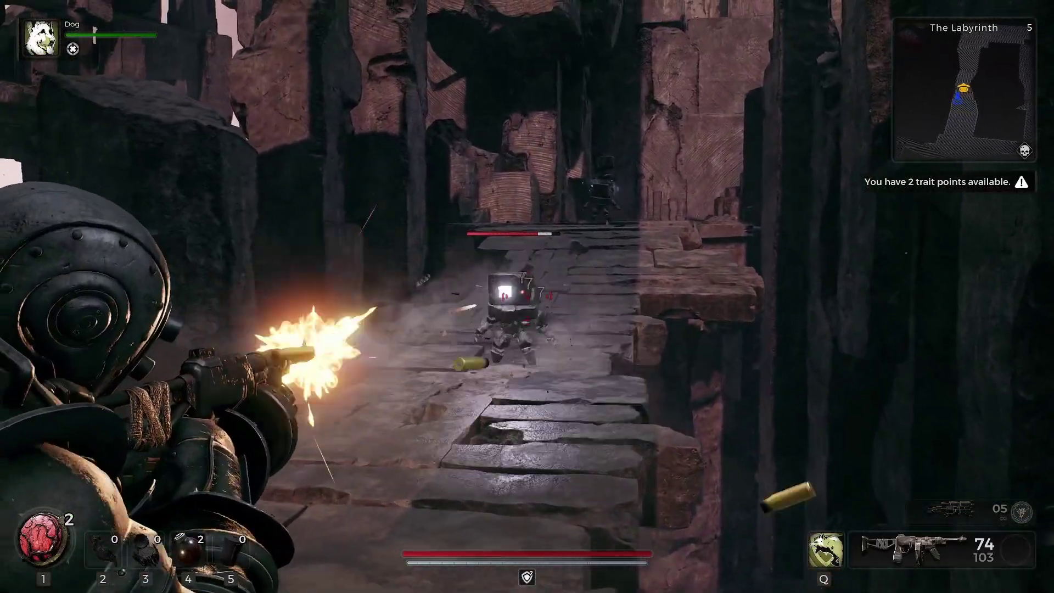
{"action": "left_click_drag", "start_coordinate": [527, 296], "coordinate": [527, 296]}
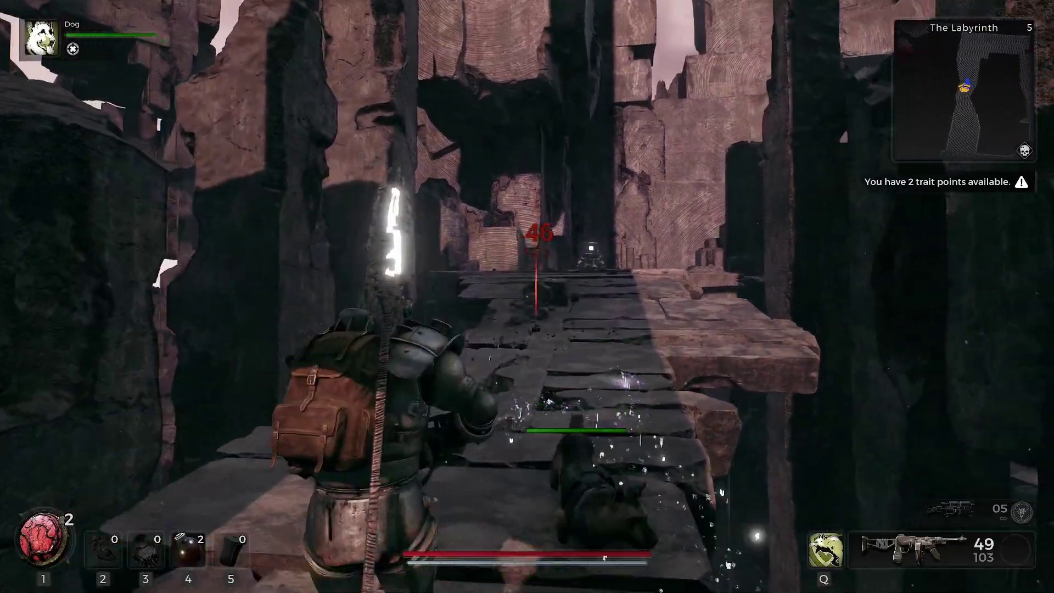
{"action": "right_click", "coordinate": [526, 297]}
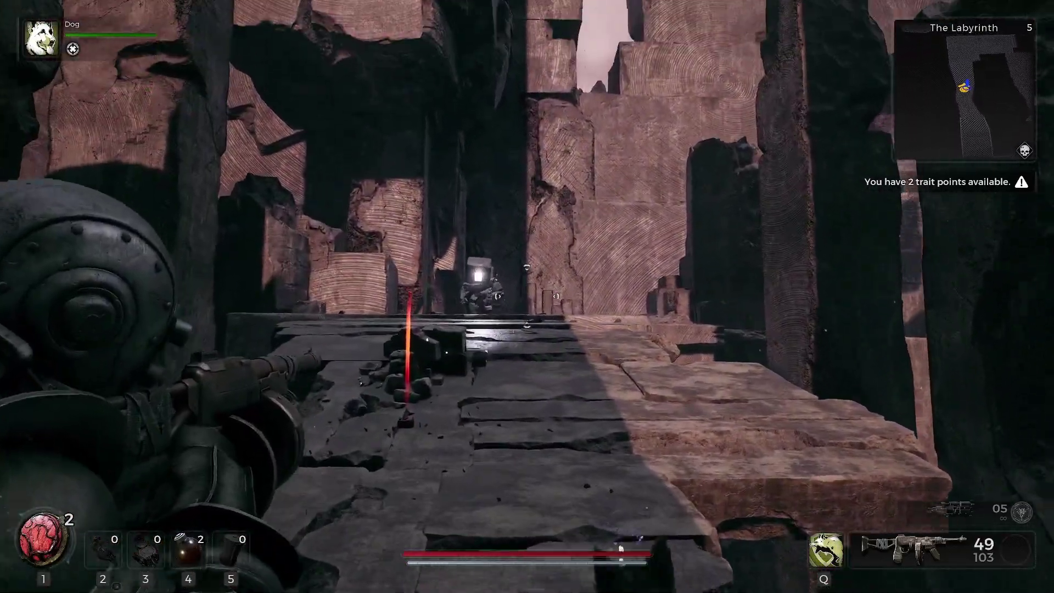
{"action": "left_click_drag", "start_coordinate": [527, 297], "coordinate": [527, 297]}
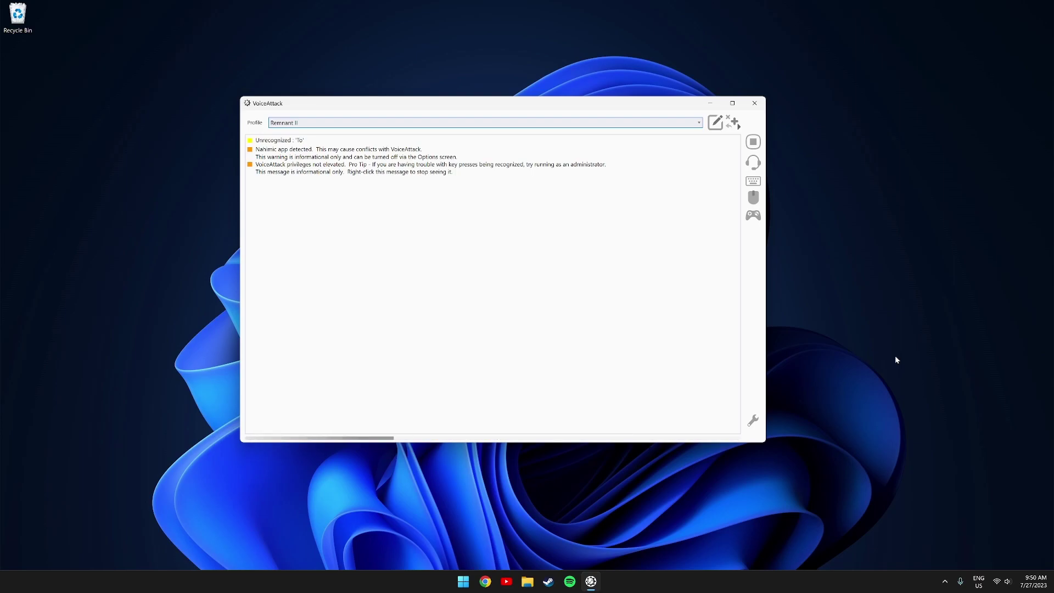
Step: Bring up the Remnant II profile's actions dropdown in VoiceAttack
{"action": "left_click", "coordinate": [731, 130]}
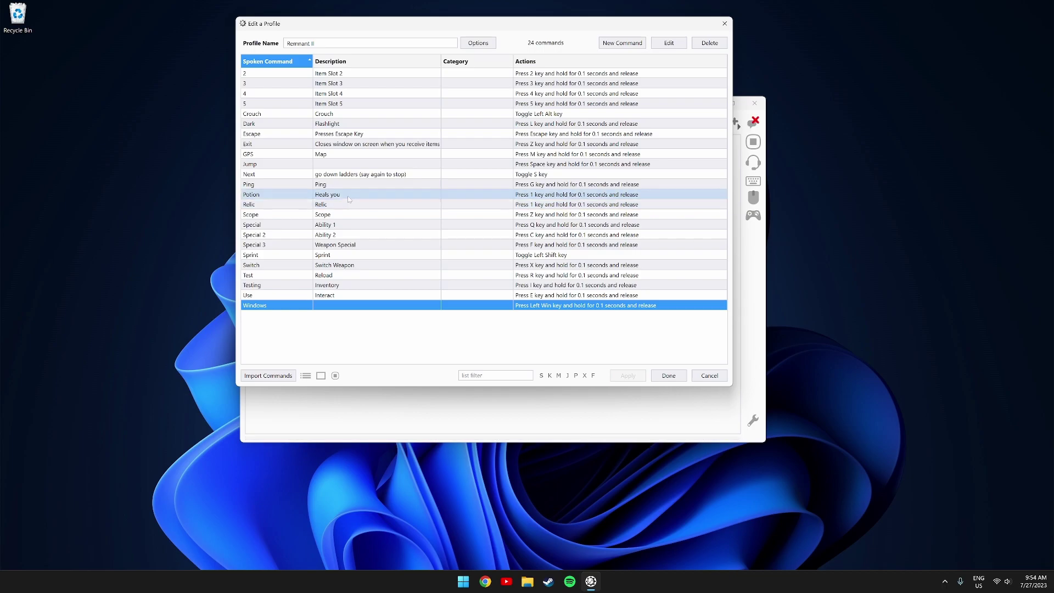
Step: View the Potion command's settings, cancel without changes, and finish editing the profile
{"action": "left_click", "coordinate": [470, 195]}
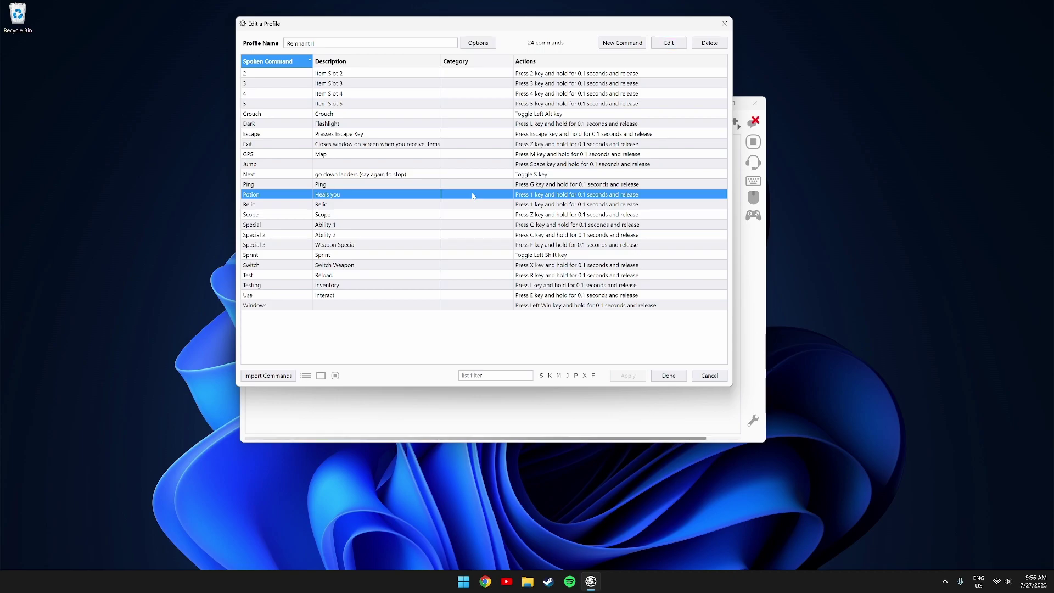
{"action": "left_click", "coordinate": [669, 44]}
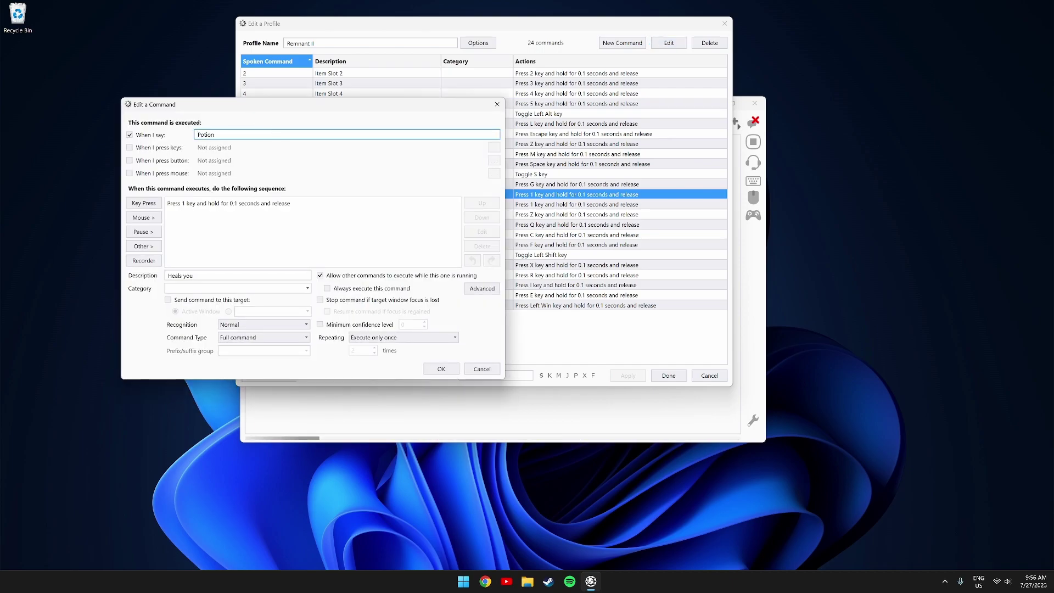
{"action": "left_click", "coordinate": [441, 369]}
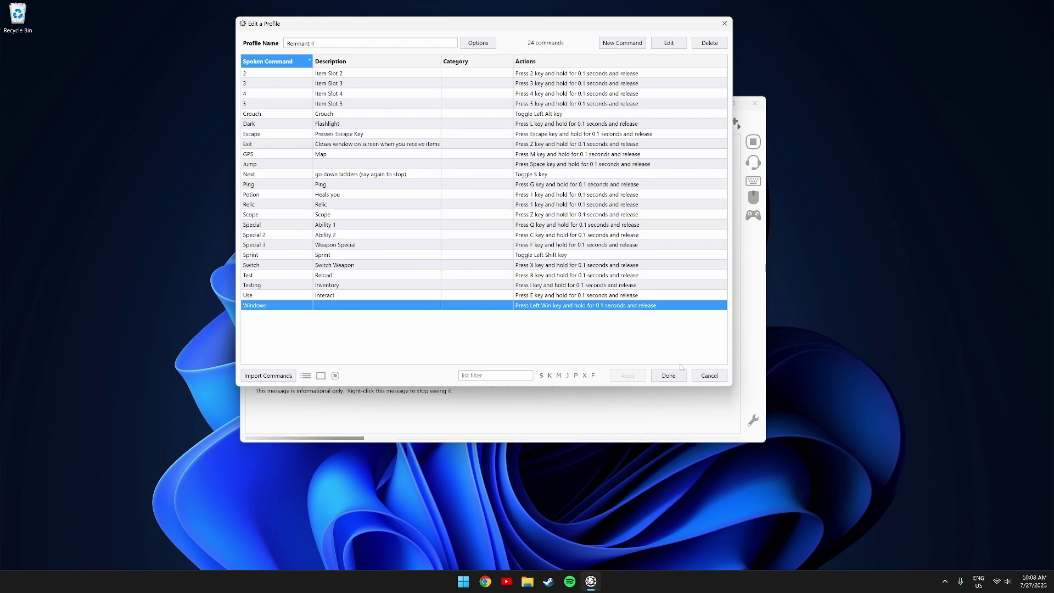
{"action": "left_click", "coordinate": [668, 375]}
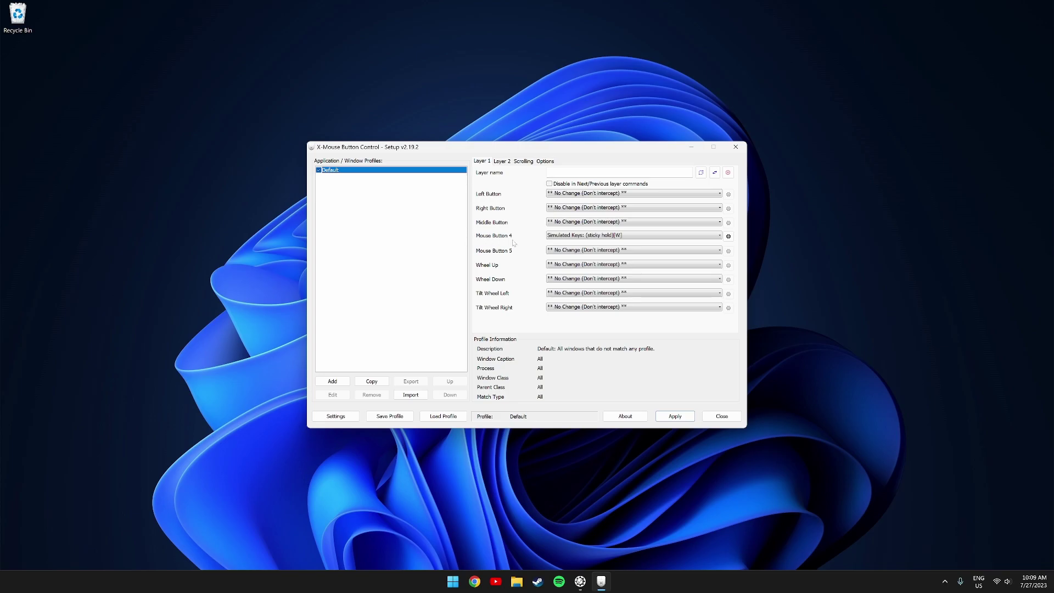
Step: Give mouse button 4's W keystroke the '8 Sticky' send mode and apply it
{"action": "left_click", "coordinate": [729, 236]}
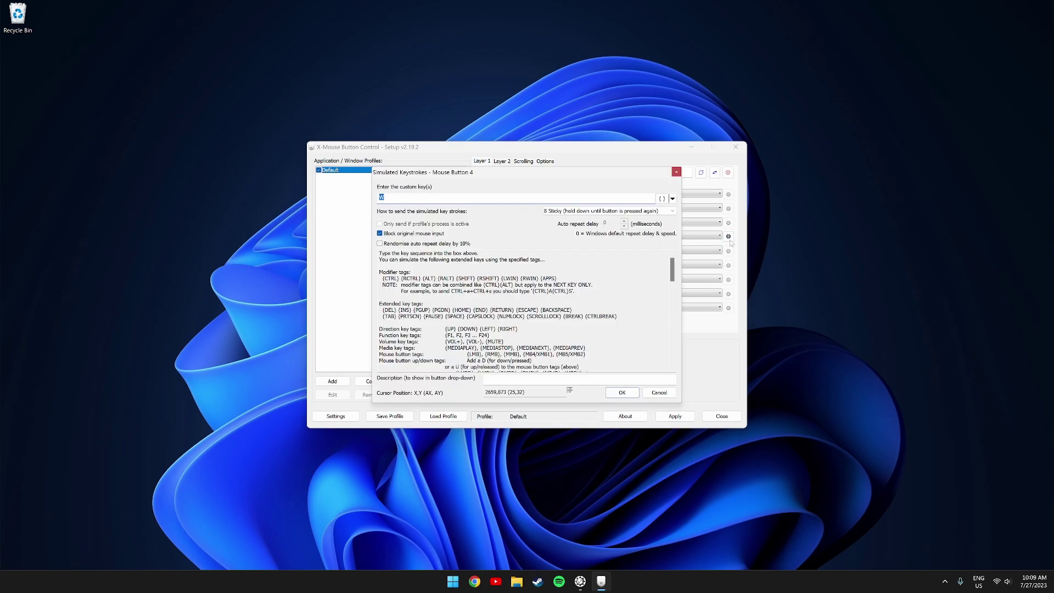
{"action": "left_click", "coordinate": [630, 301]}
{"action": "left_click", "coordinate": [592, 211]}
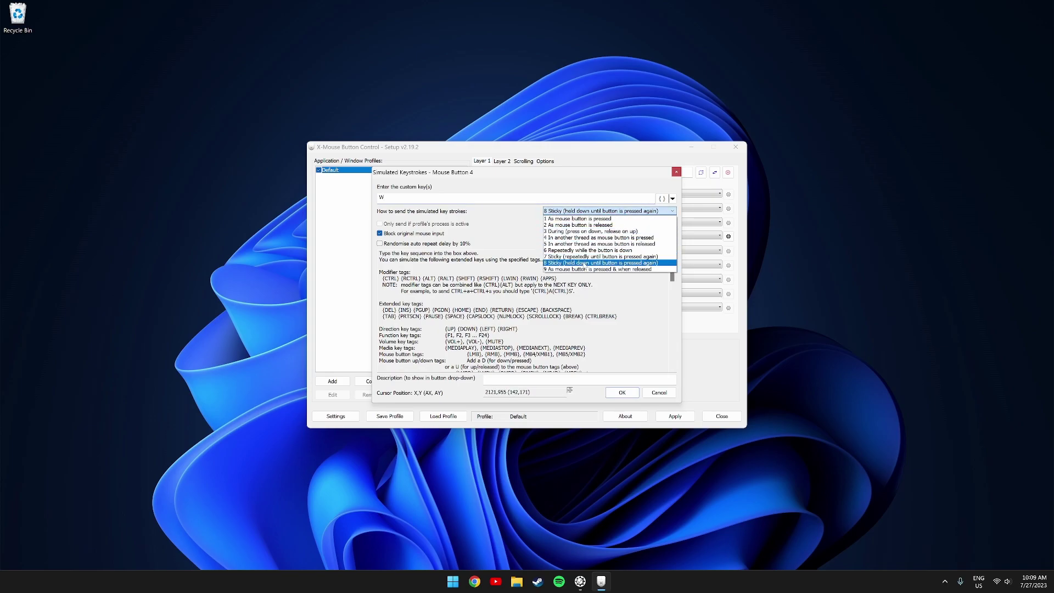
{"action": "left_click", "coordinate": [584, 263]}
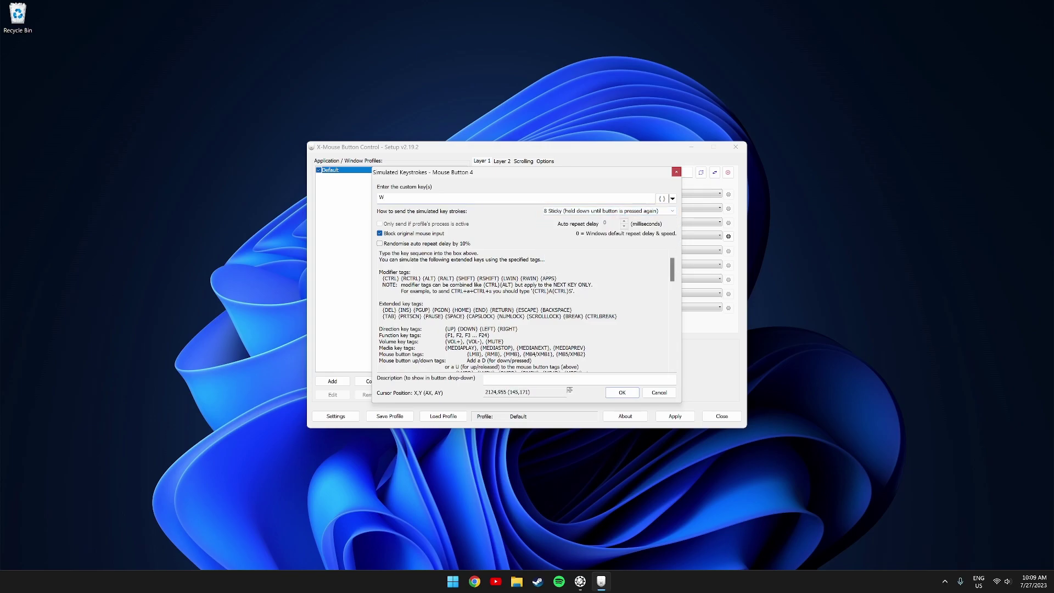
{"action": "key", "text": "Return"}
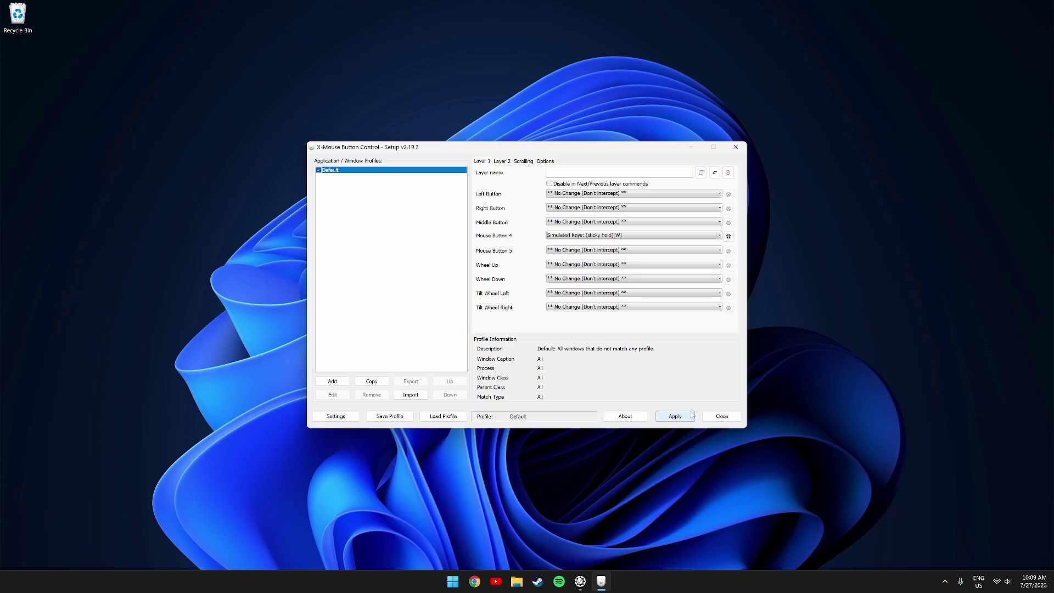
{"action": "left_click", "coordinate": [675, 416]}
Step: Close X-Mouse Button Control, check its tray icon, then restore and minimize VoiceAttack
{"action": "left_click", "coordinate": [734, 149]}
{"action": "left_click", "coordinate": [943, 583]}
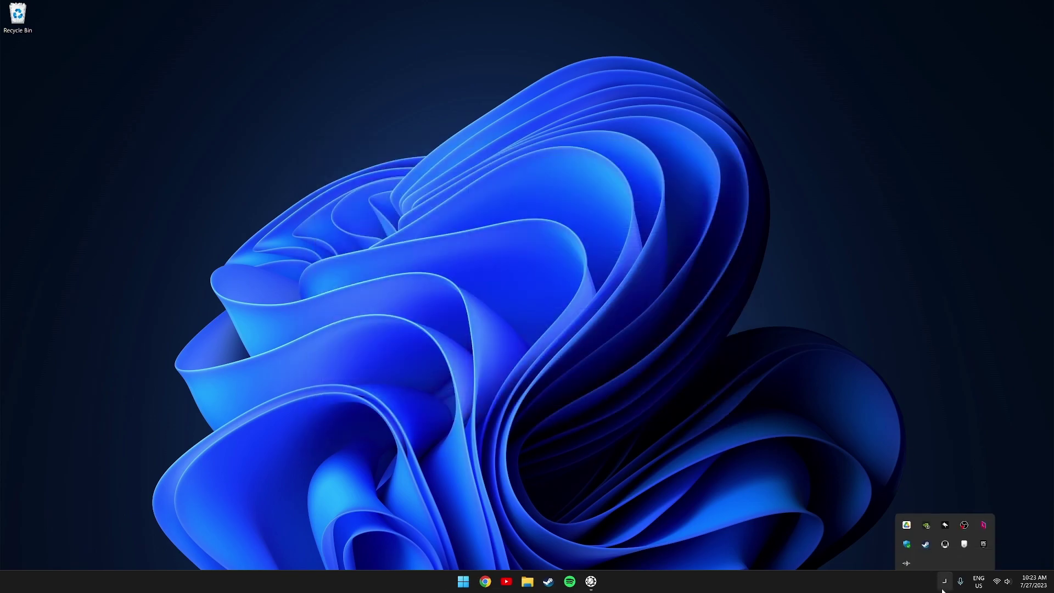
{"action": "right_click", "coordinate": [960, 538]}
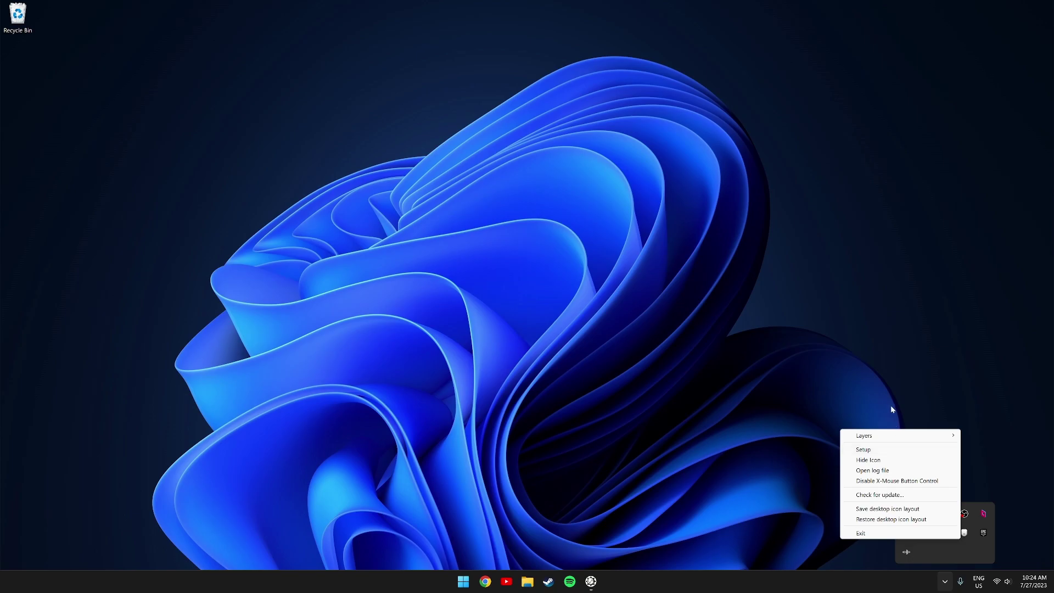
{"action": "left_click", "coordinate": [882, 357]}
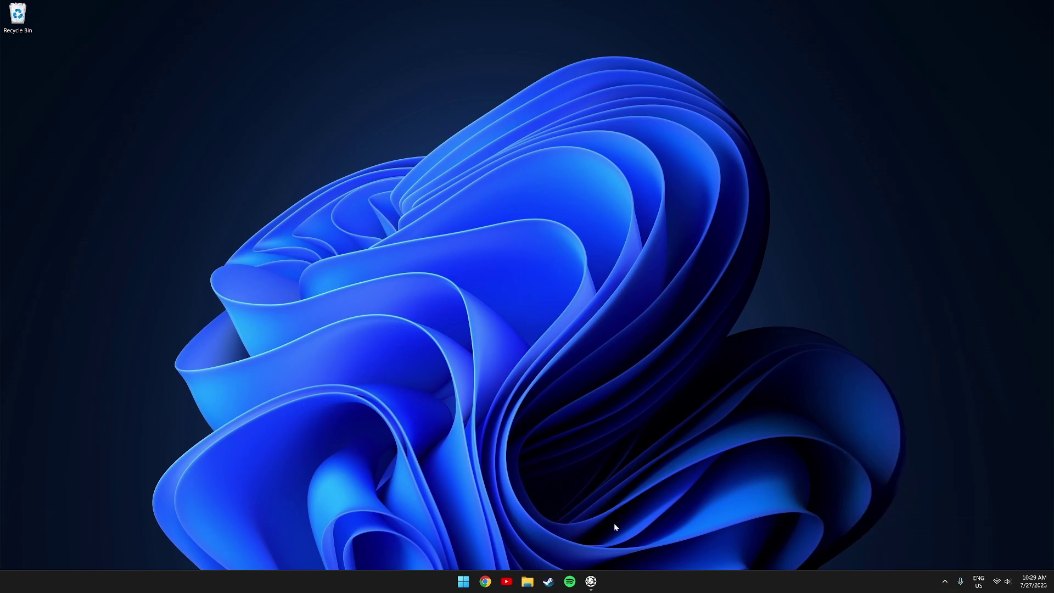
{"action": "left_click", "coordinate": [590, 581]}
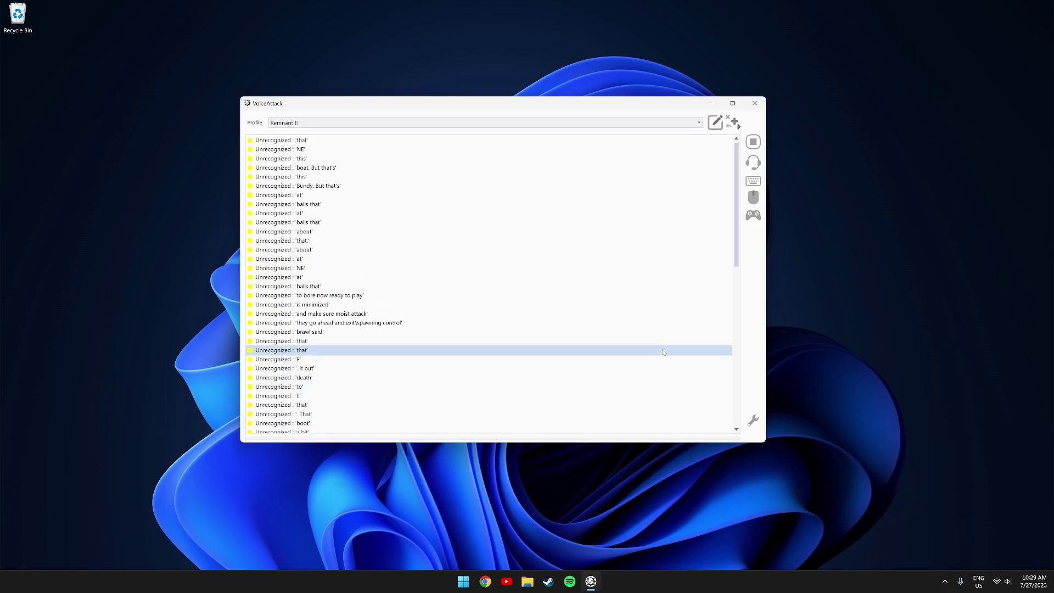
{"action": "left_click", "coordinate": [714, 103]}
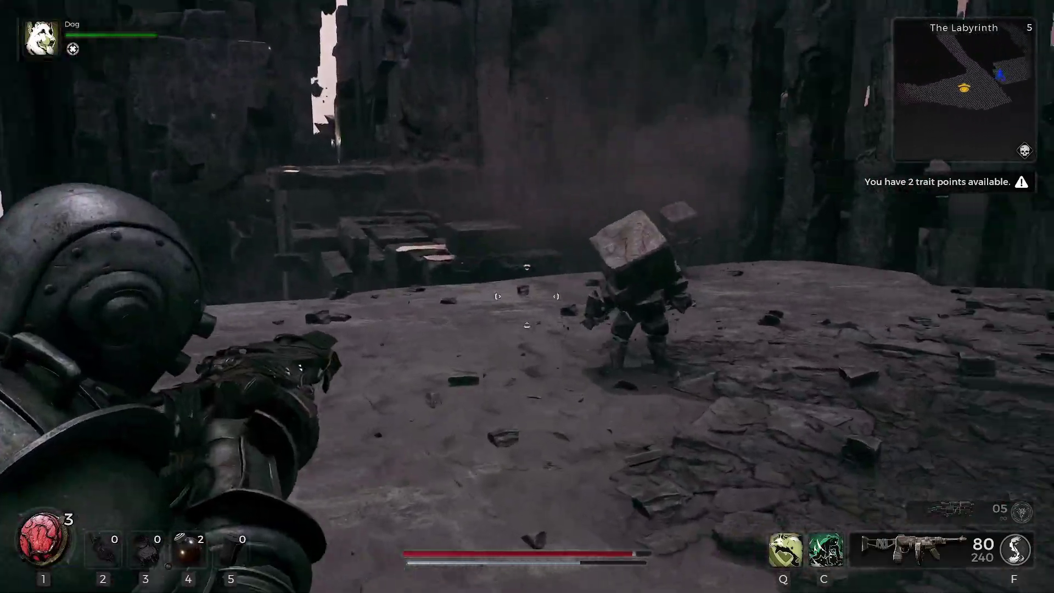
Step: Shoot the stone golem and melee the enemies along the corridor
{"action": "left_click", "coordinate": [527, 296]}
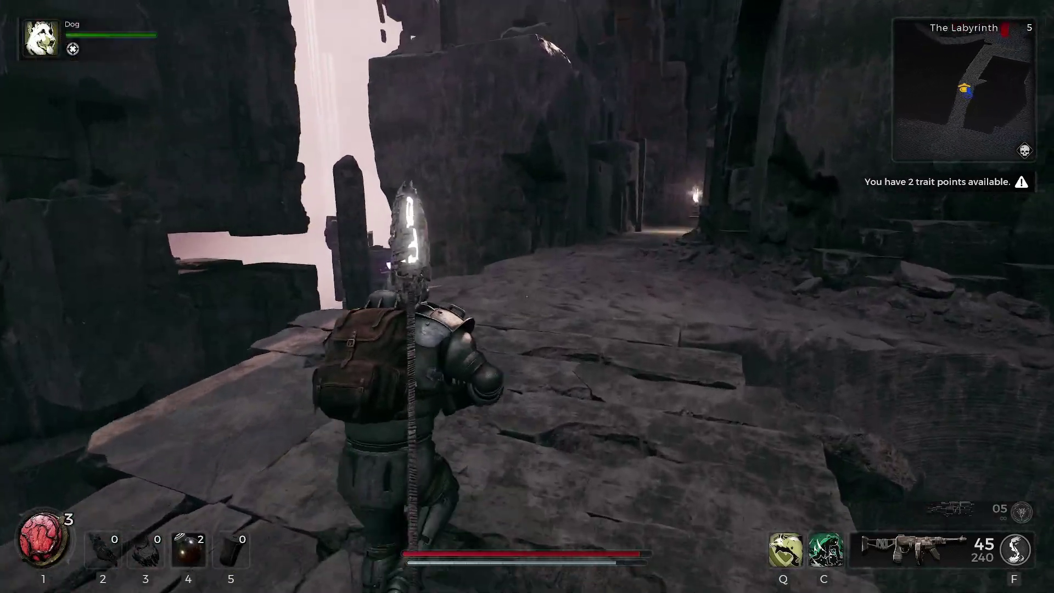
{"action": "key", "text": "w"}
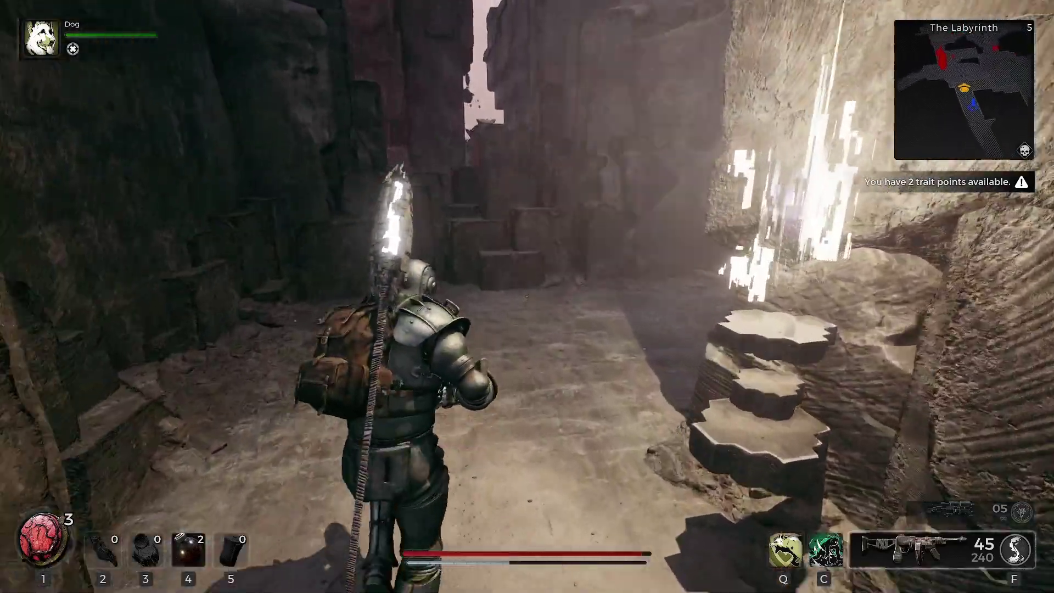
{"action": "left_click", "coordinate": [527, 296]}
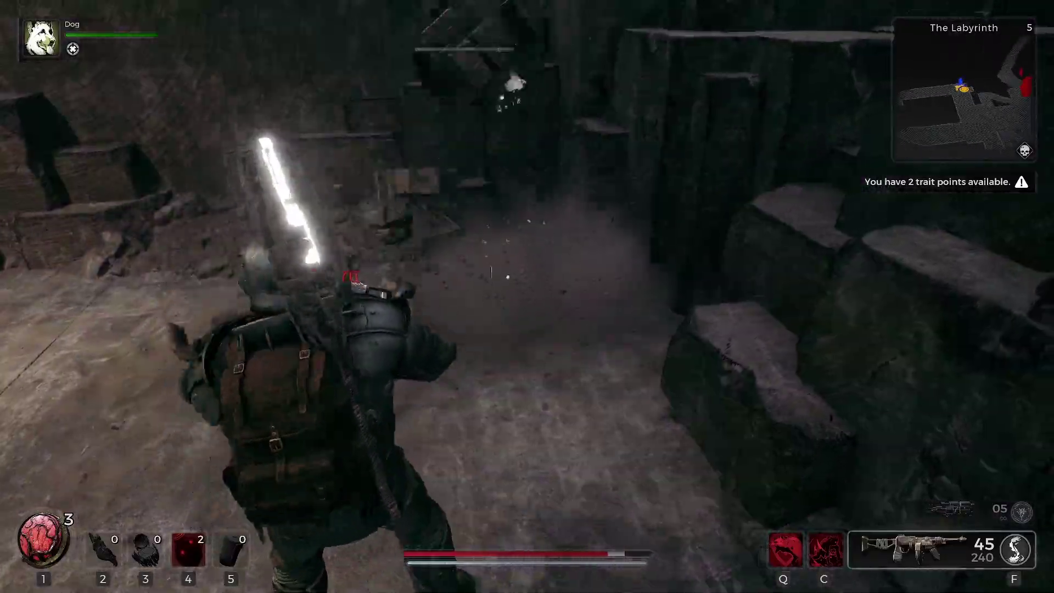
{"action": "right_click", "coordinate": [527, 297]}
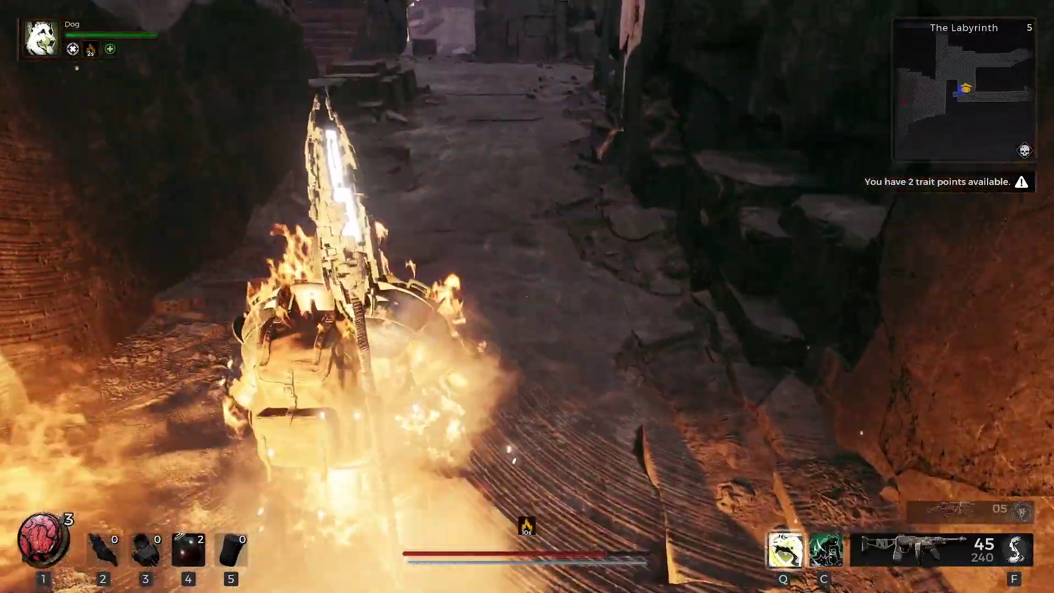
Step: Move through the open area to the red checkpoint crystal and past it
{"action": "key", "text": "w"}
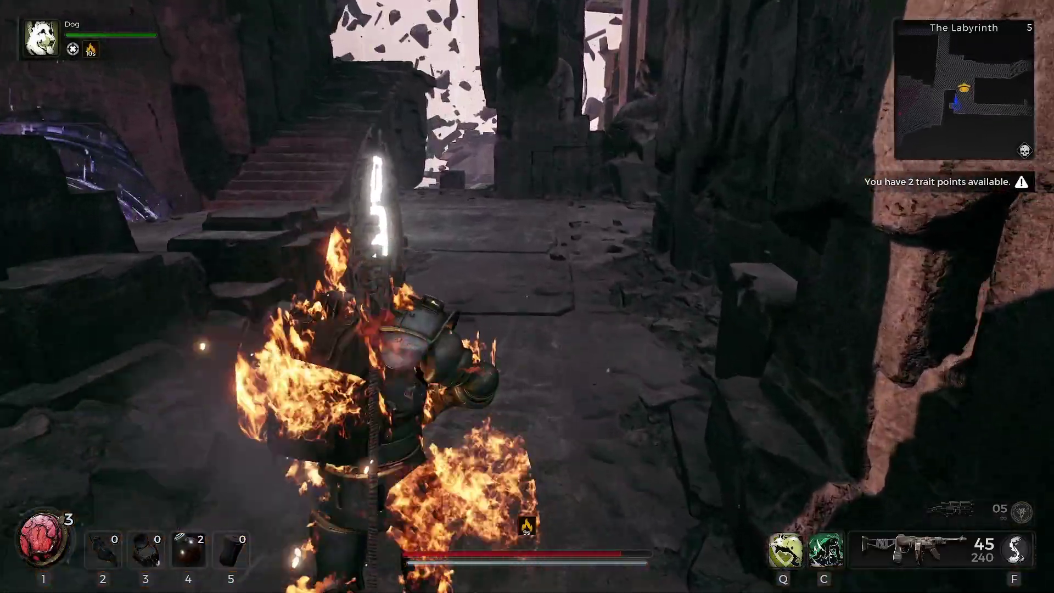
{"action": "key", "text": "w"}
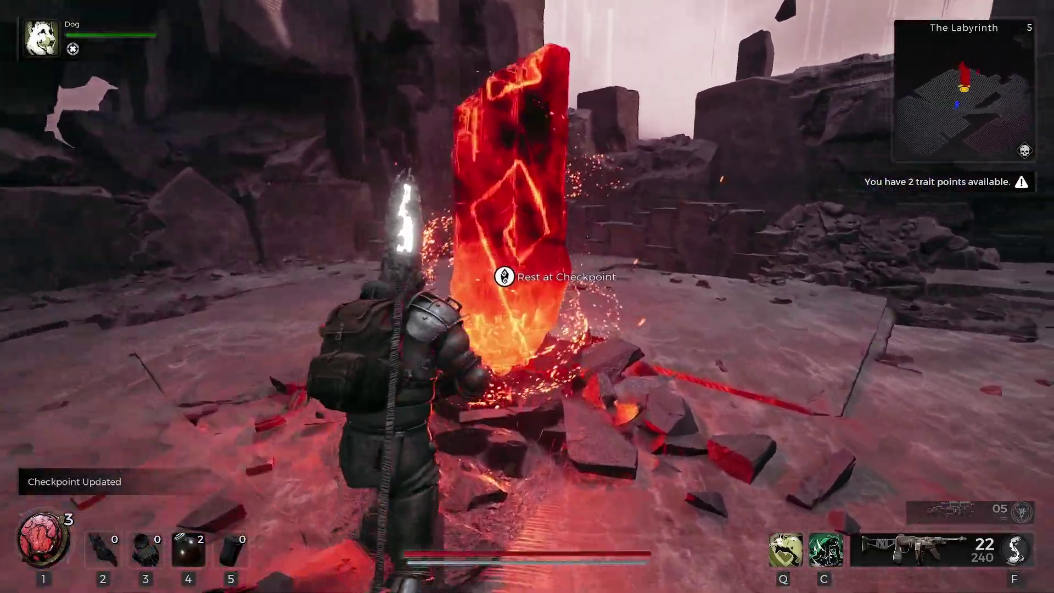
{"action": "key", "text": "w"}
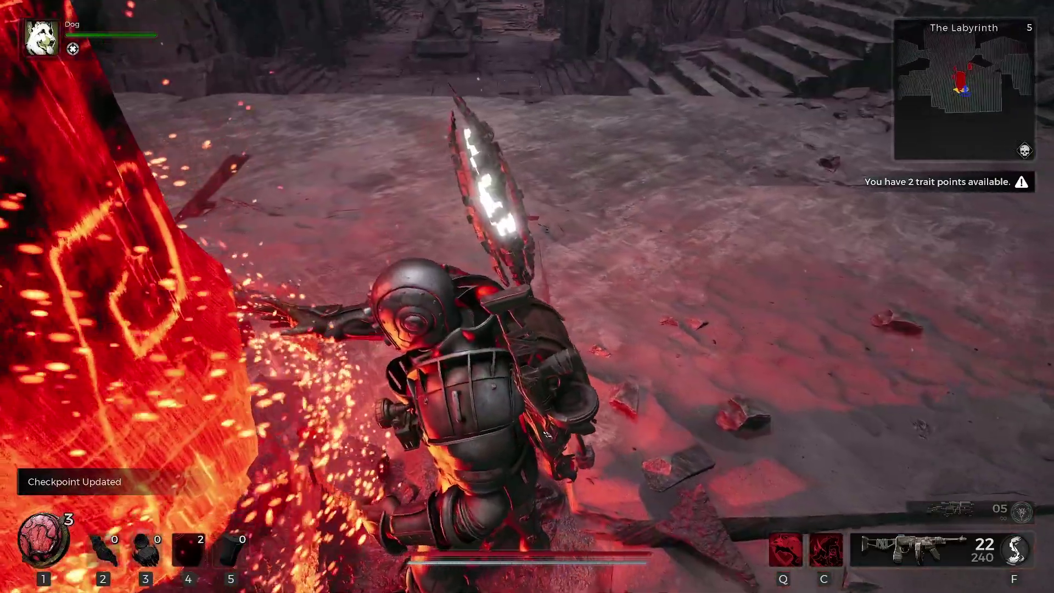
{"action": "key", "text": "w"}
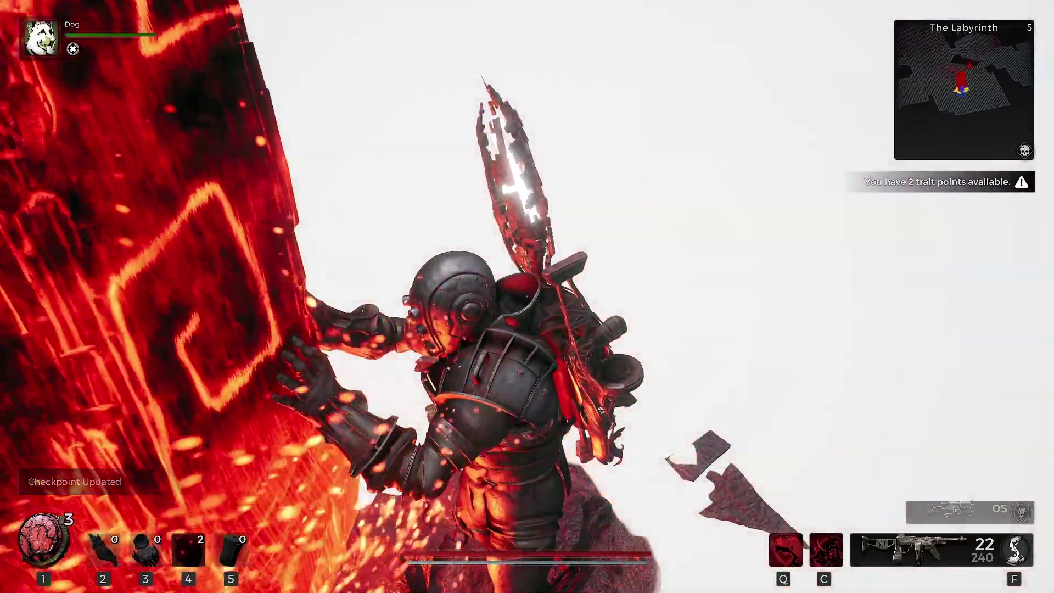